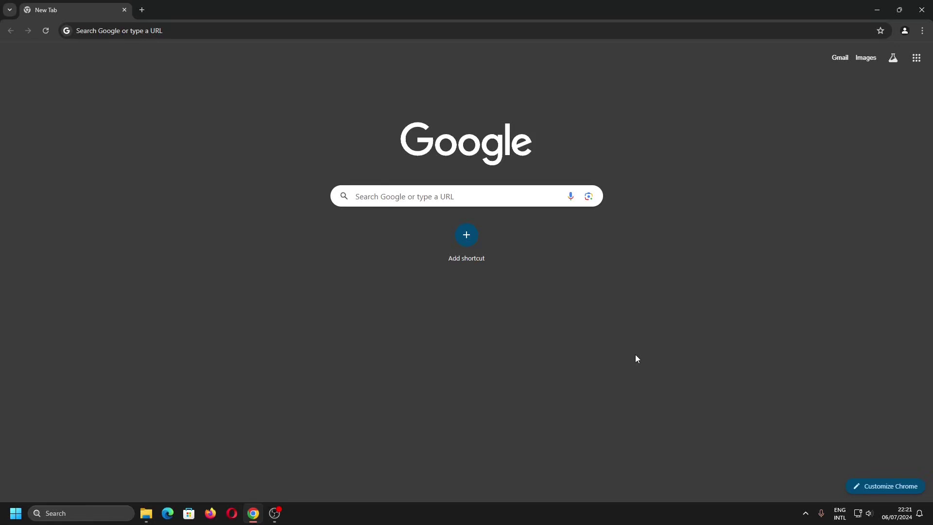
- Search Google for 'visual studio code windows 7 download' to reach the VS Code 1.70 release notes
click(469, 201)
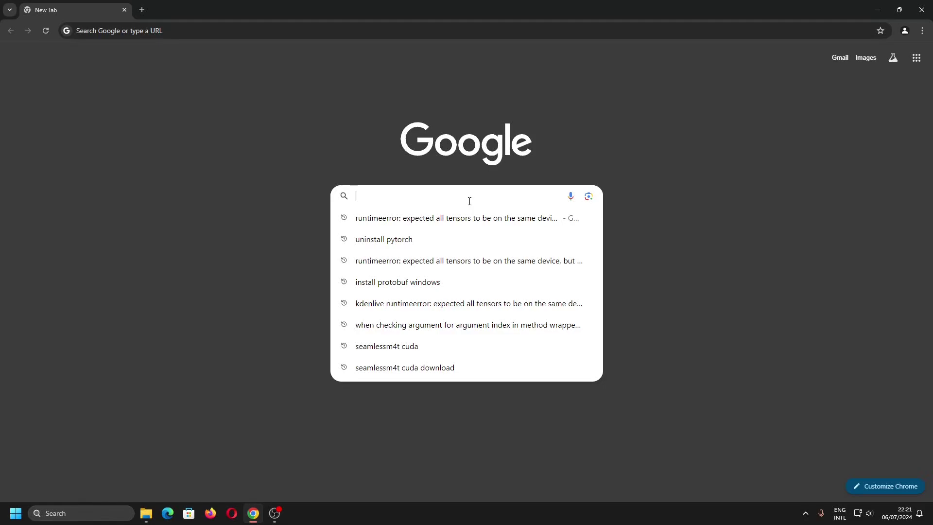
text(visual)
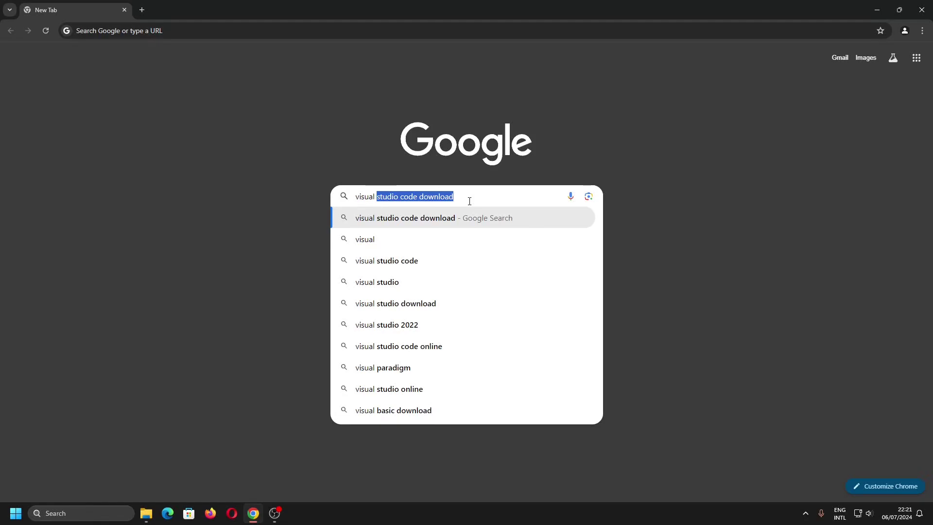
text( studio cod)
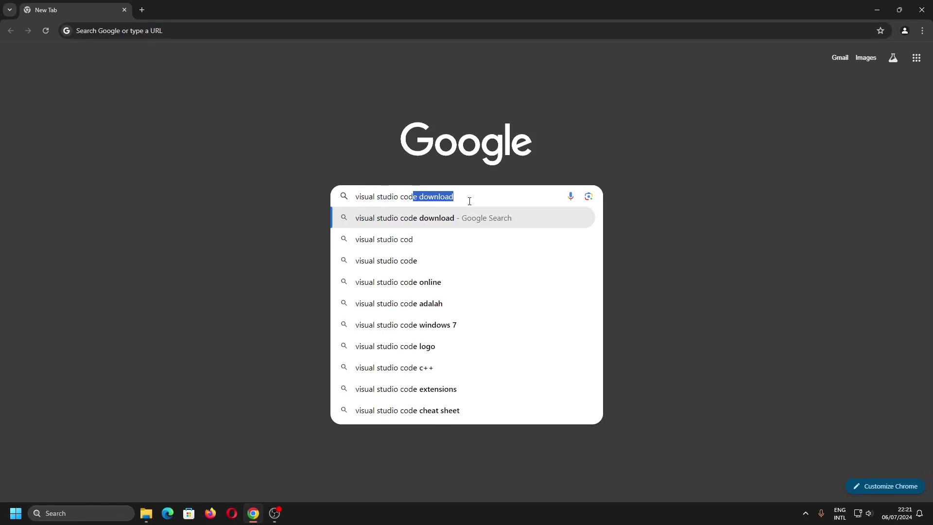
text(e windows 7 )
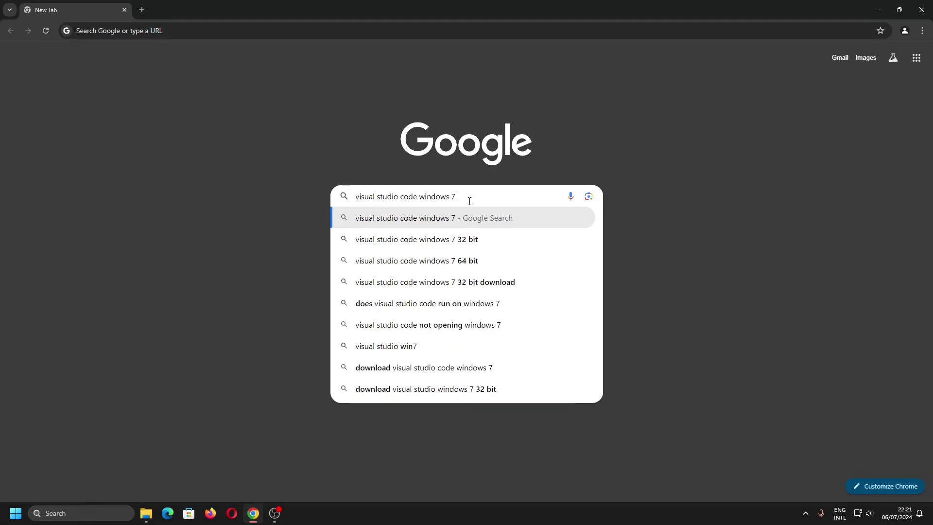
text(download)
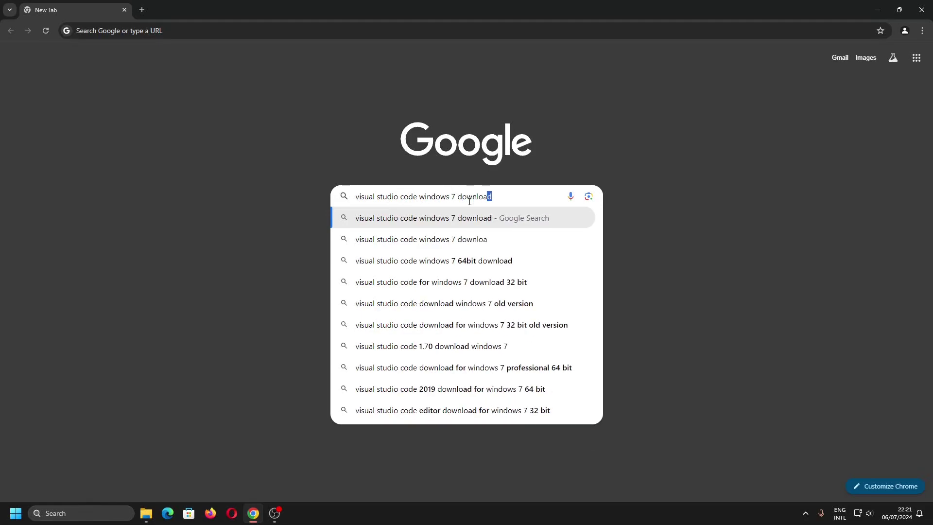
key(Return)
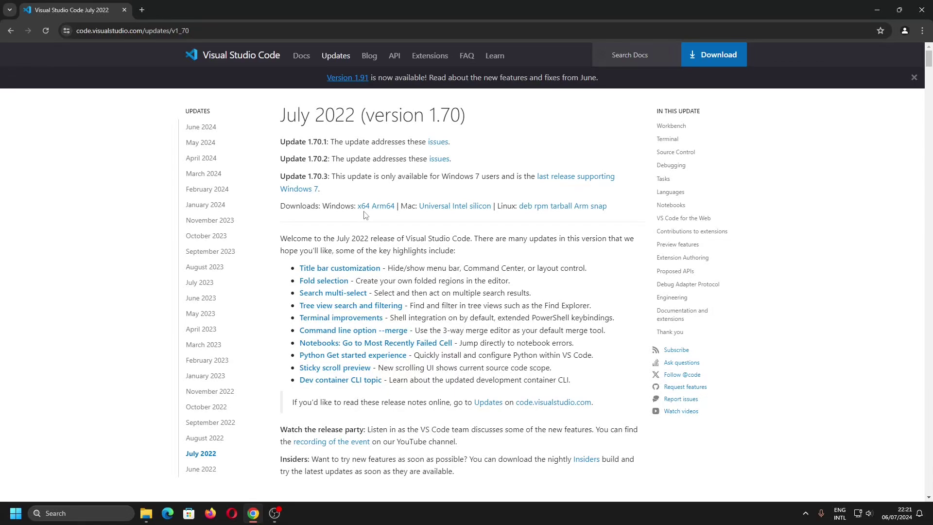
- In a new tab, search 'vscodium download' and open the VSCodium/vscodium GitHub repository result
key(ctrl+t)
click(379, 205)
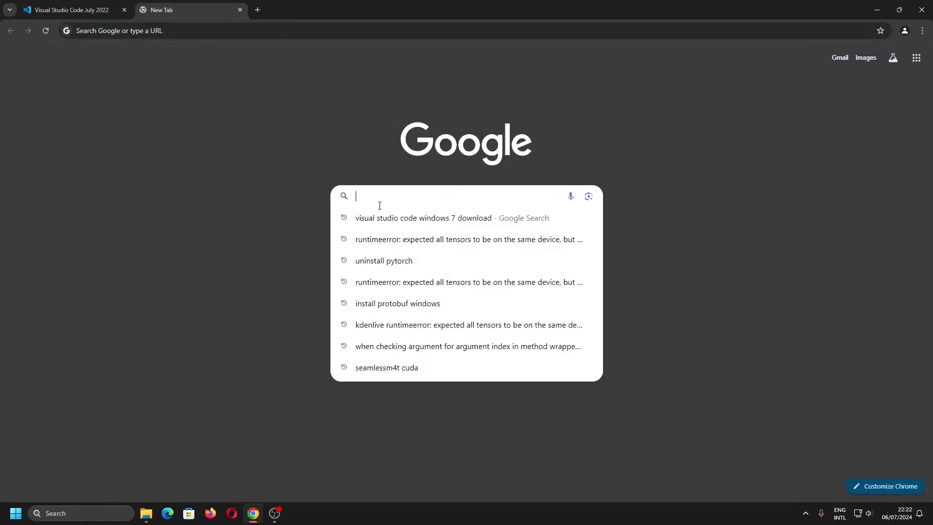
text(vscodi)
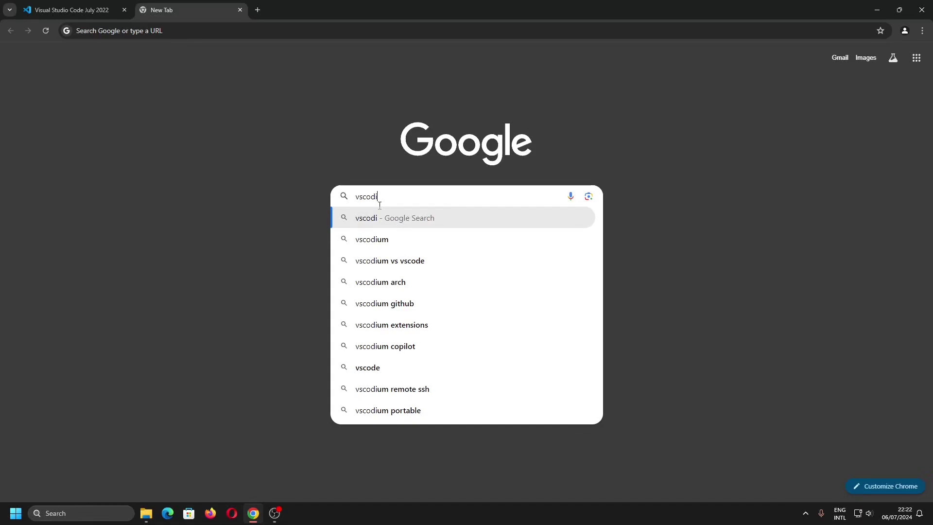
text(um downlo)
key(Return)
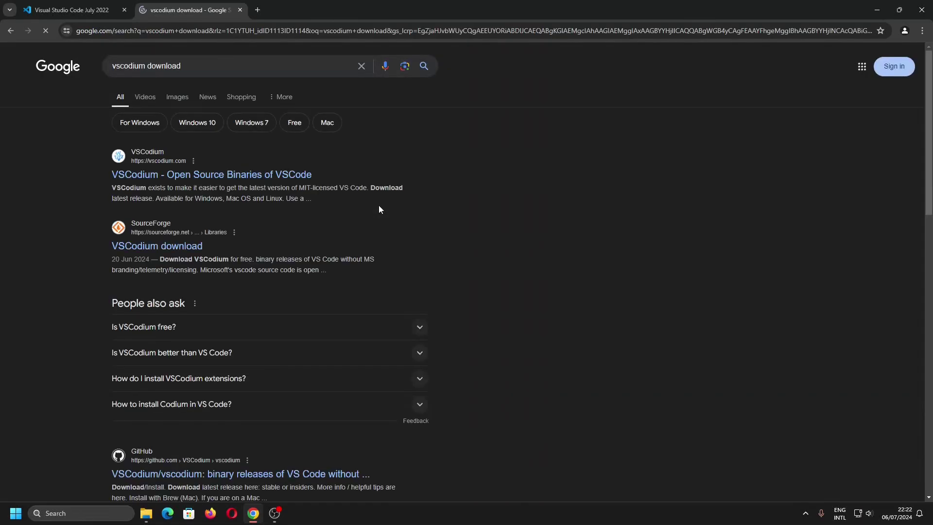
scroll(379, 209, down, 2)
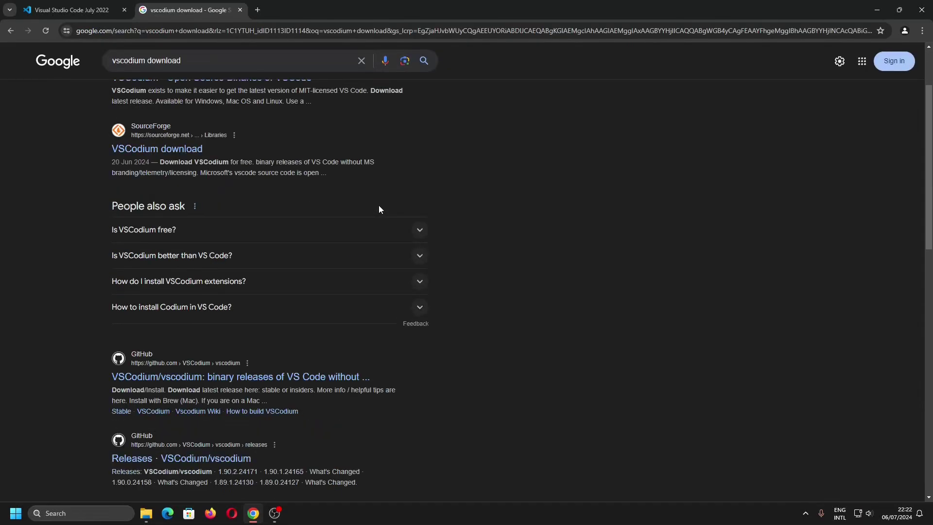
click(278, 376)
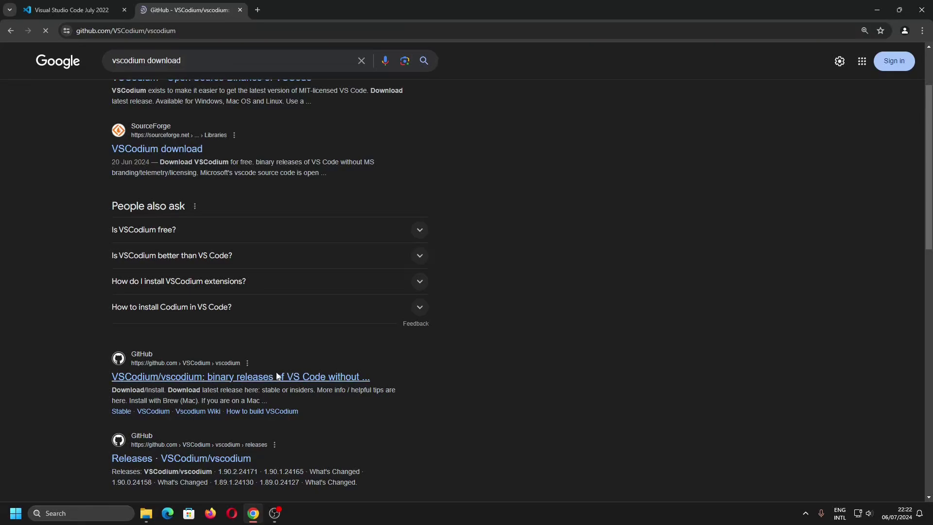
scroll(573, 300, down, 3)
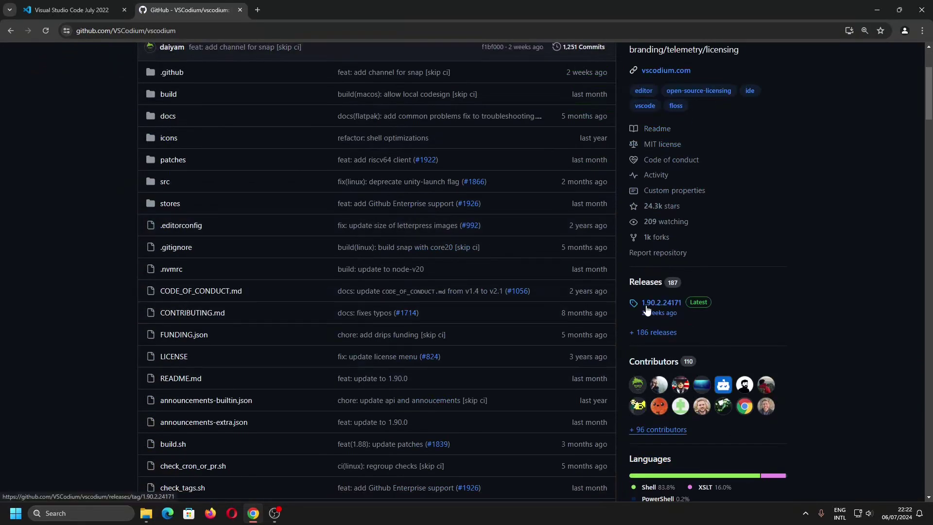
- View the latest 1.90.2.24171 release, select its version number, and return to the repository
click(662, 306)
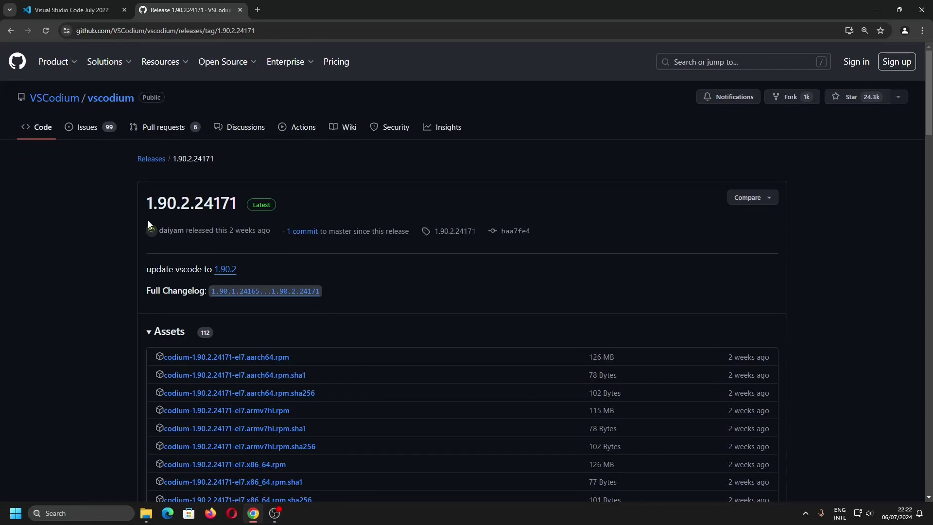
drag(148, 213, 168, 202)
key(alt+Left)
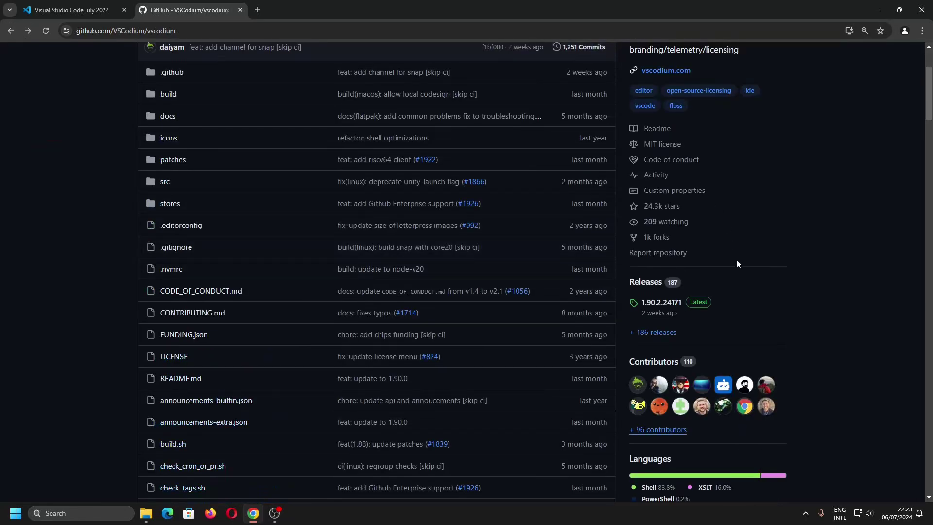
- Open the full list of 186 VSCodium releases and jump to page 5
scroll(736, 263, down, 1)
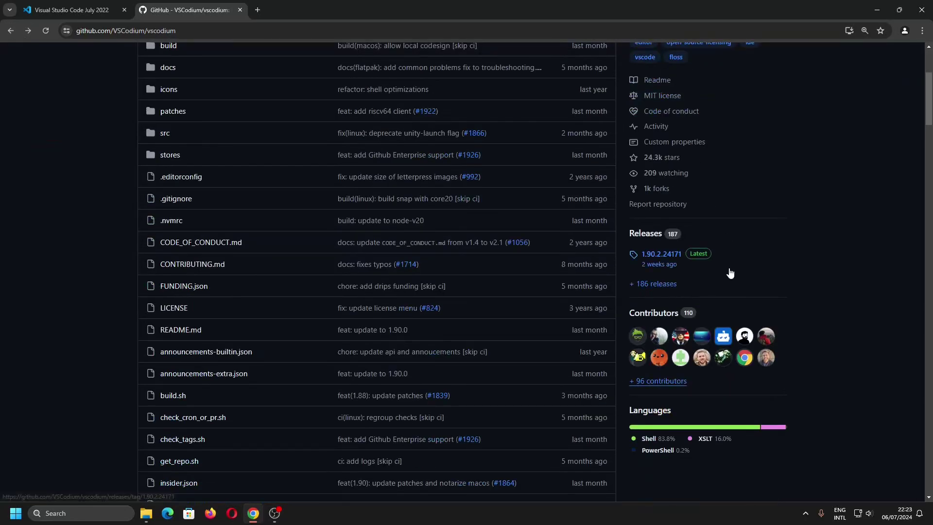
click(668, 287)
scroll(581, 289, down, 8)
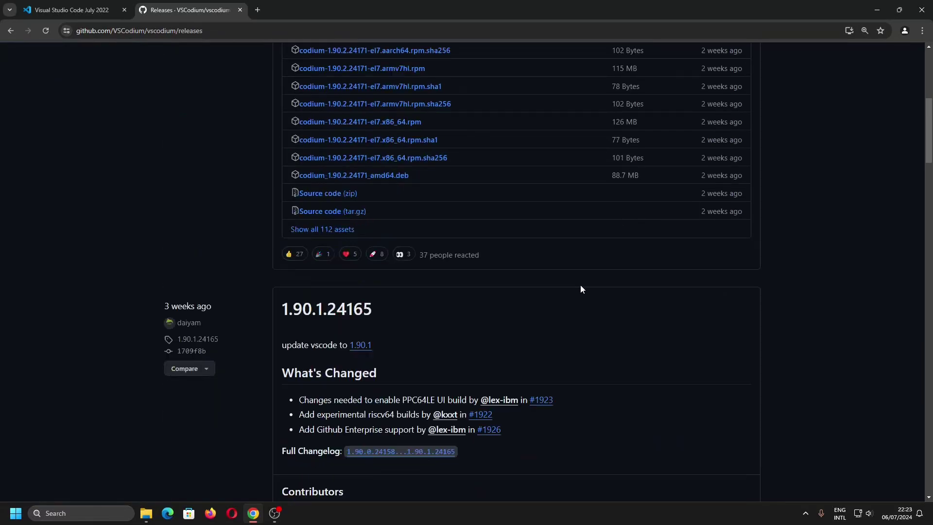
scroll(581, 289, down, 10)
scroll(581, 289, down, 9)
scroll(581, 289, down, 8)
scroll(580, 289, down, 5)
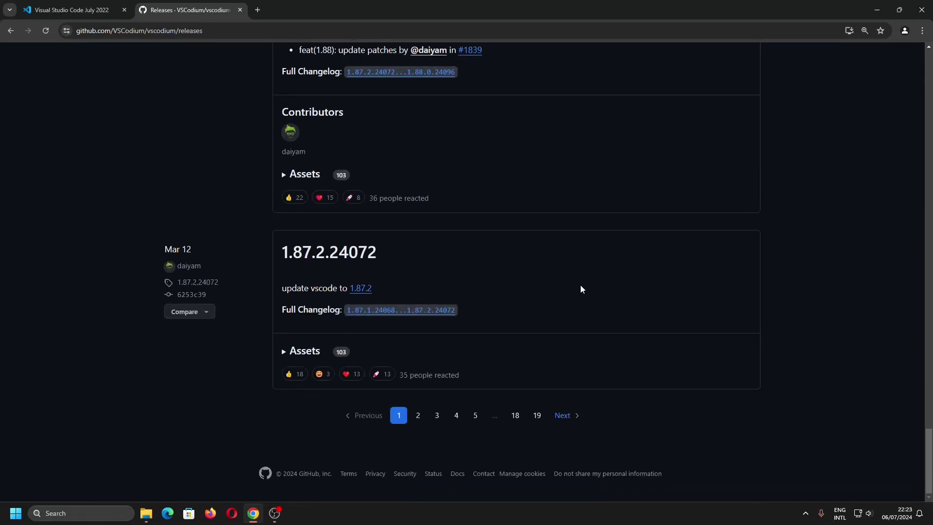
click(475, 415)
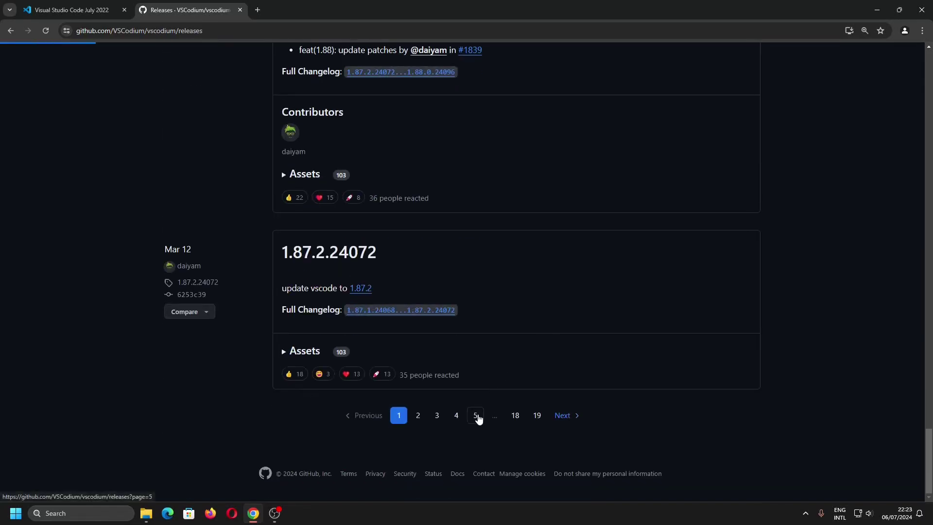
- Scroll page 5's releases, then switch to the VS Code July 2022 release notes tab
scroll(546, 334, down, 12)
scroll(546, 334, down, 10)
scroll(546, 334, down, 14)
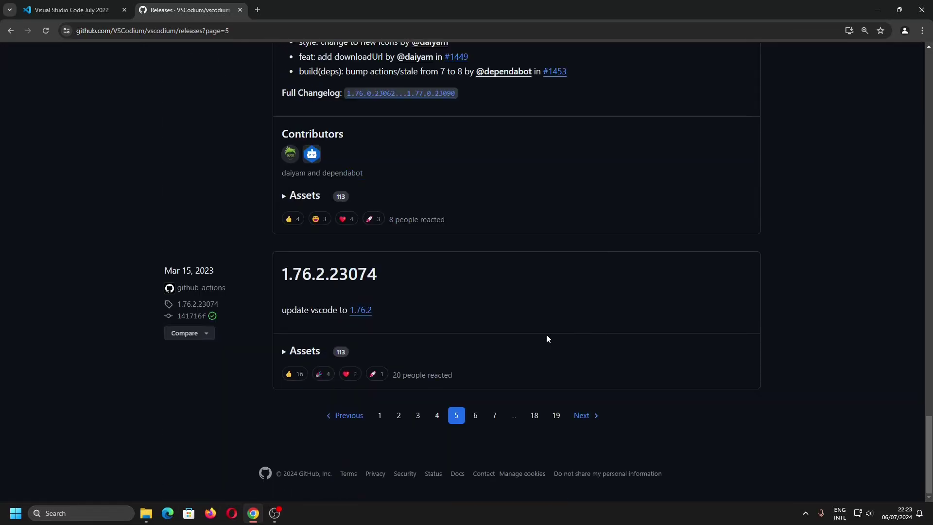
click(115, 5)
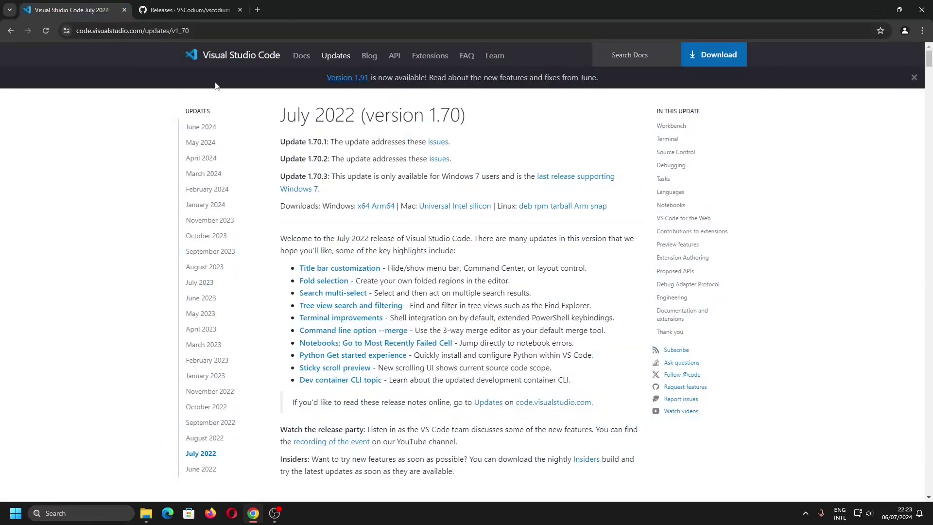
- Back on the GitHub tab, search 'vscodium 1.70' and open the 'Releases · VSCodium/vscodium' result
click(185, 14)
click(160, 35)
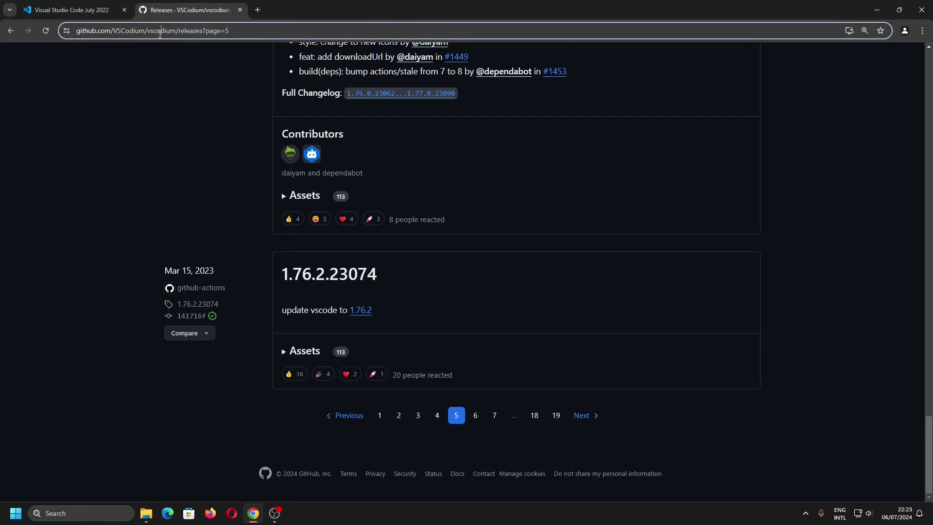
text(vscodium)
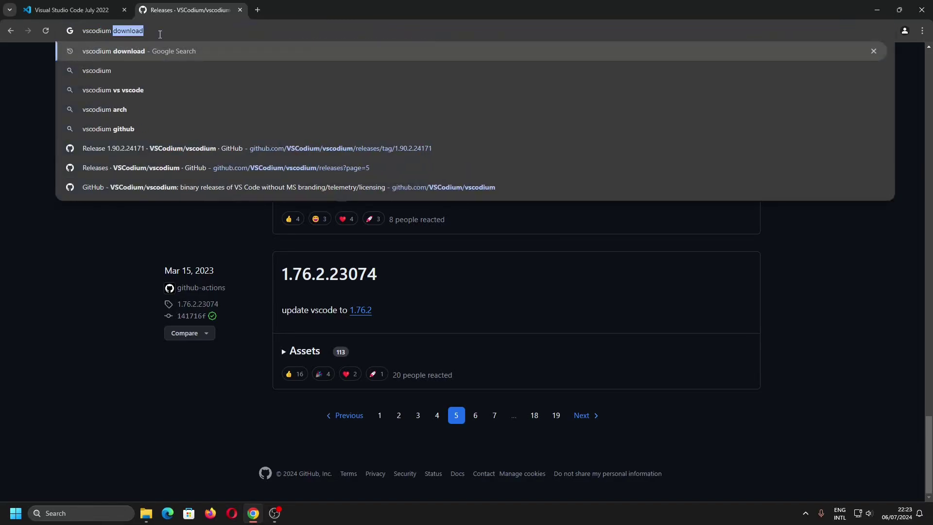
text( 1.70)
key(Return)
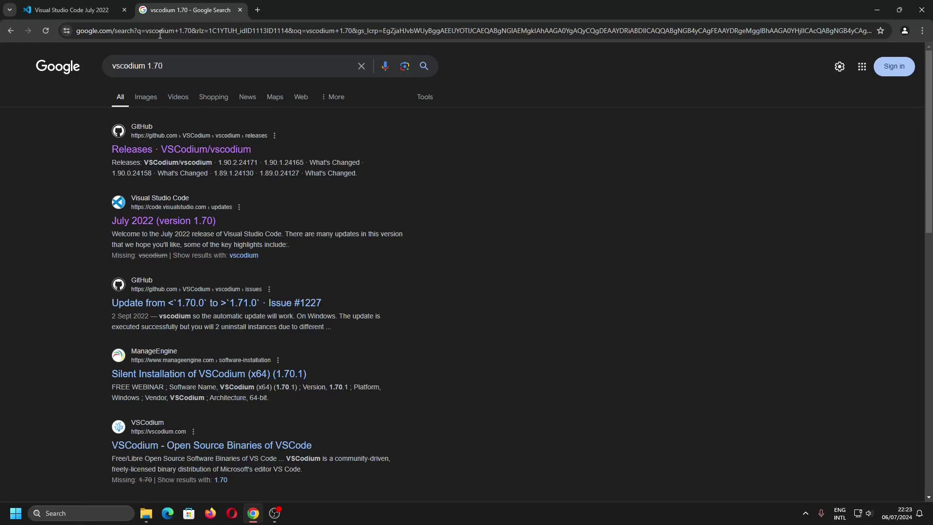
click(231, 155)
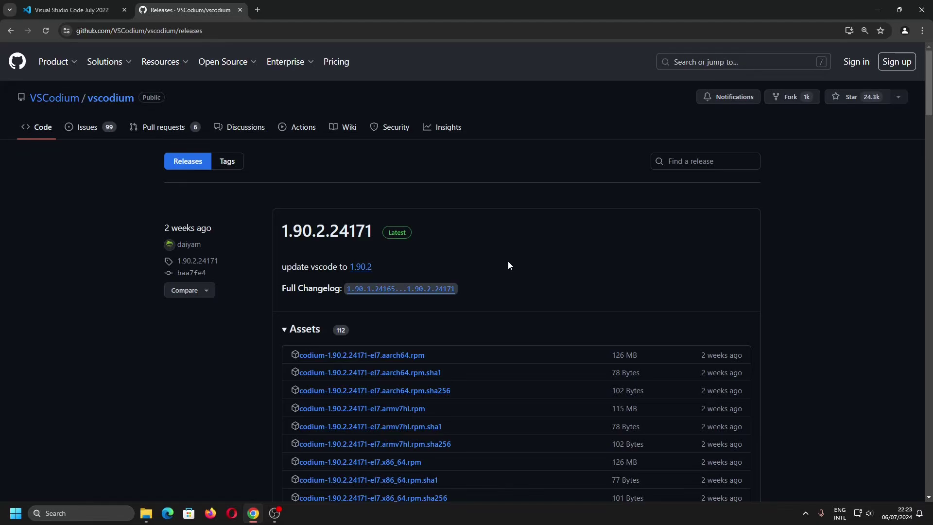
- Zoom the releases page out and go to page 5
key(ctrl+minus)
key(ctrl+minus)
key(ctrl+minus)
scroll(509, 261, down, 3)
scroll(508, 261, down, 5)
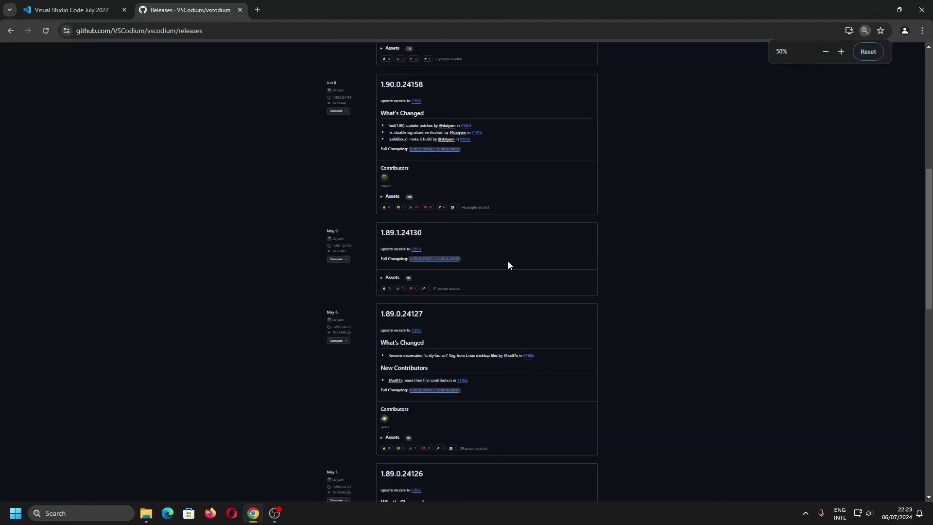
scroll(509, 261, down, 5)
scroll(508, 262, down, 5)
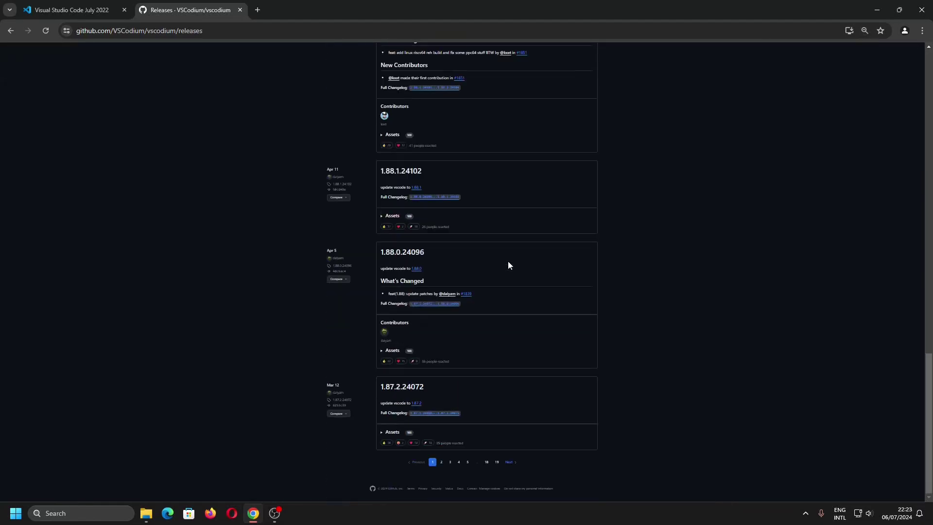
click(467, 462)
- Edit the address's page number to load releases page 10
click(273, 31)
click(273, 33)
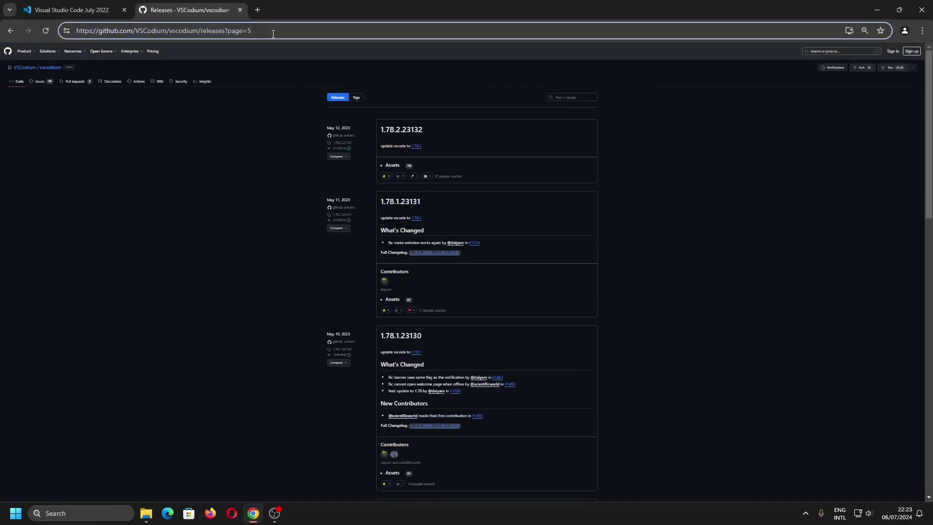
key(BackSpace)
text(10)
key(Return)
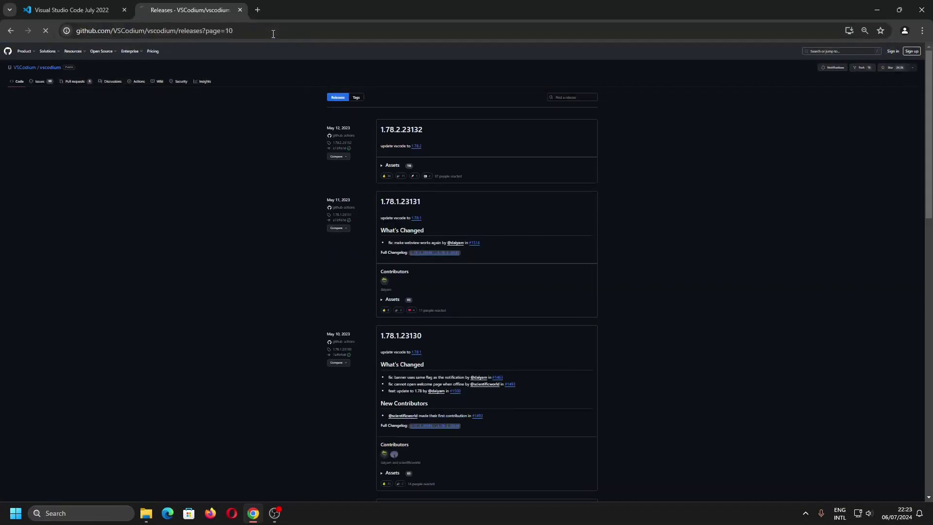
- Change the address's page number to 7 and load that releases page
click(273, 33)
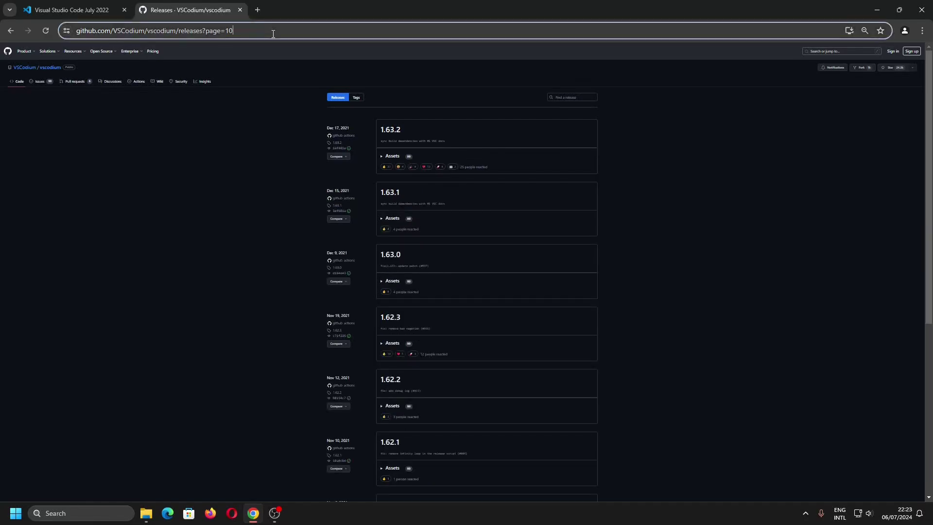
click(273, 34)
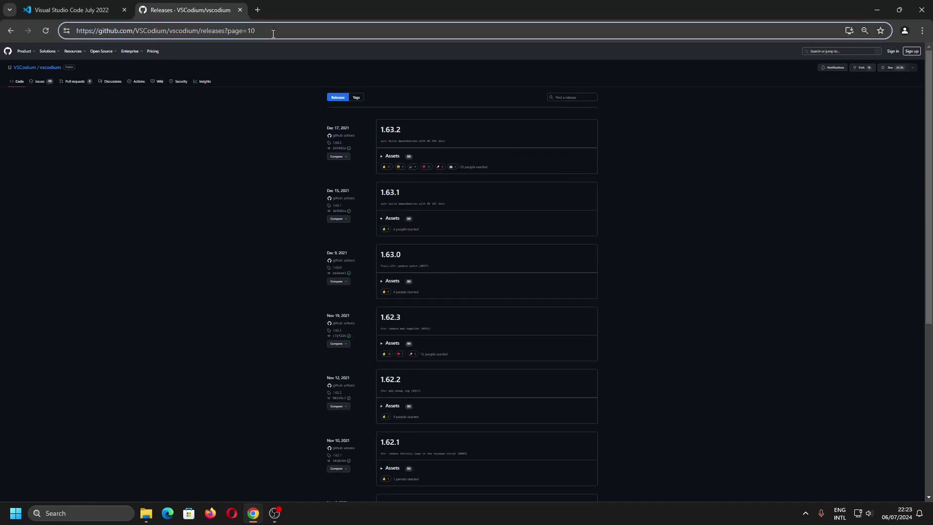
key(BackSpace)
key(BackSpace)
text(8)
key(BackSpace)
text(7)
key(Return)
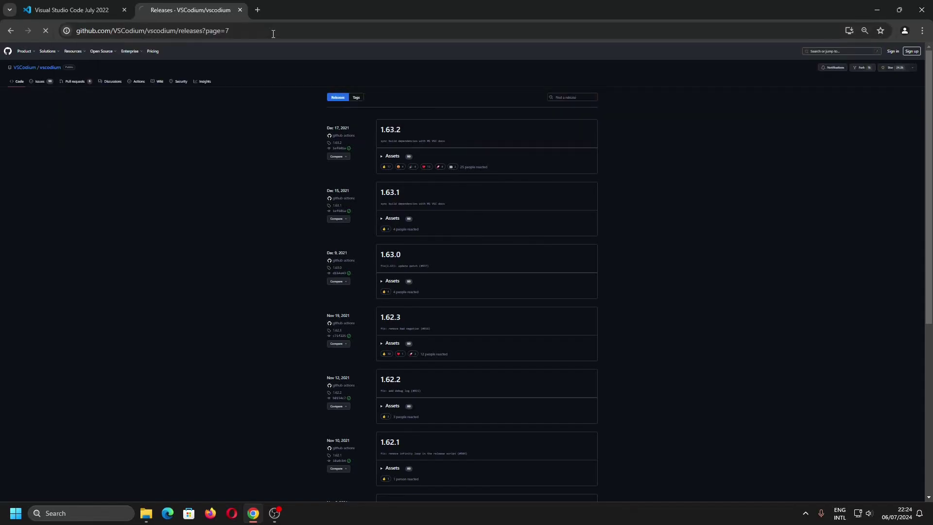
- Scroll through page 7's 1.72–1.70 releases, then return to releases page 1
scroll(416, 182, down, 5)
scroll(416, 182, down, 1)
ctrl+scroll(433, 229, up, 1)
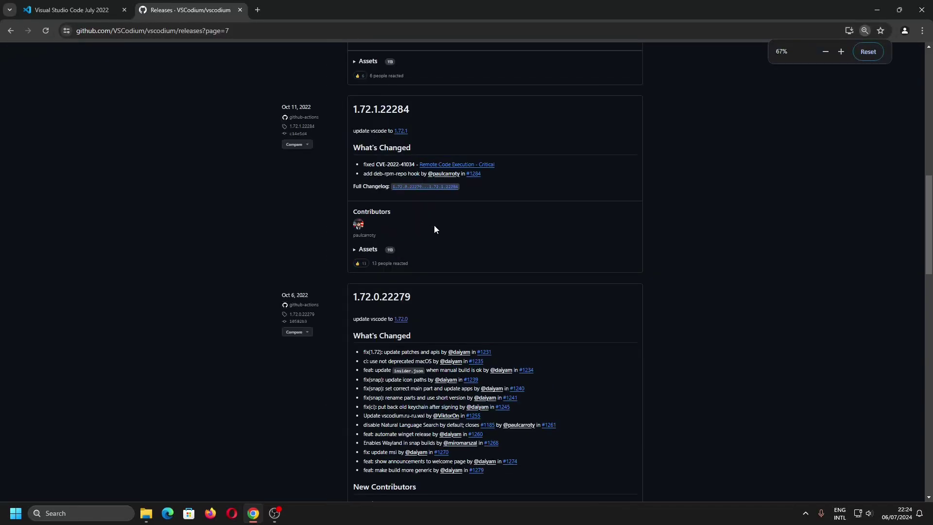
ctrl+scroll(434, 225, up, 2)
scroll(434, 224, down, 2)
scroll(433, 225, down, 5)
scroll(434, 224, down, 5)
scroll(433, 225, down, 8)
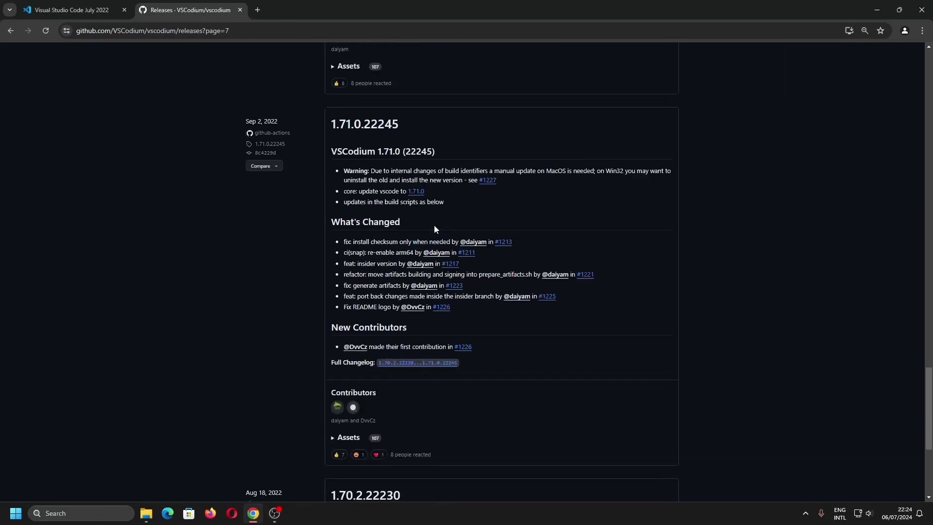
scroll(434, 228, down, 5)
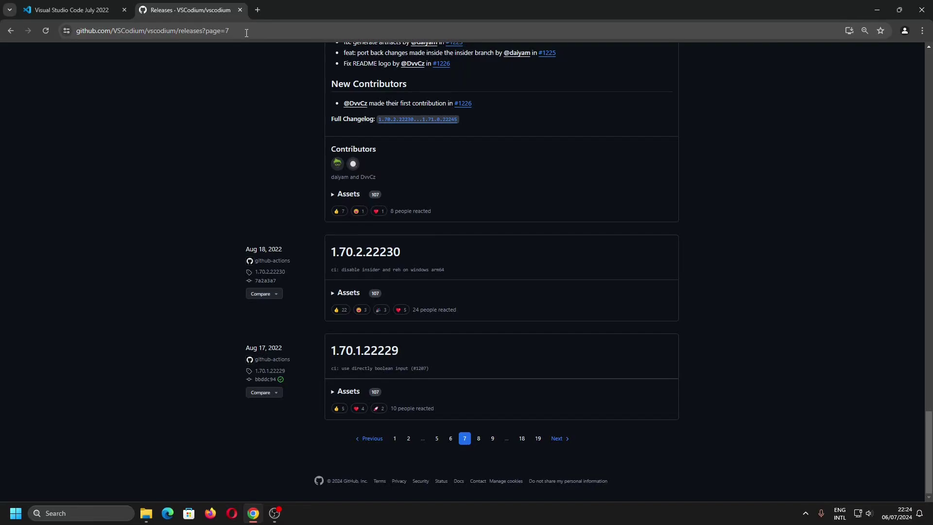
scroll(608, 232, up, 1)
scroll(608, 233, up, 6)
scroll(608, 232, up, 5)
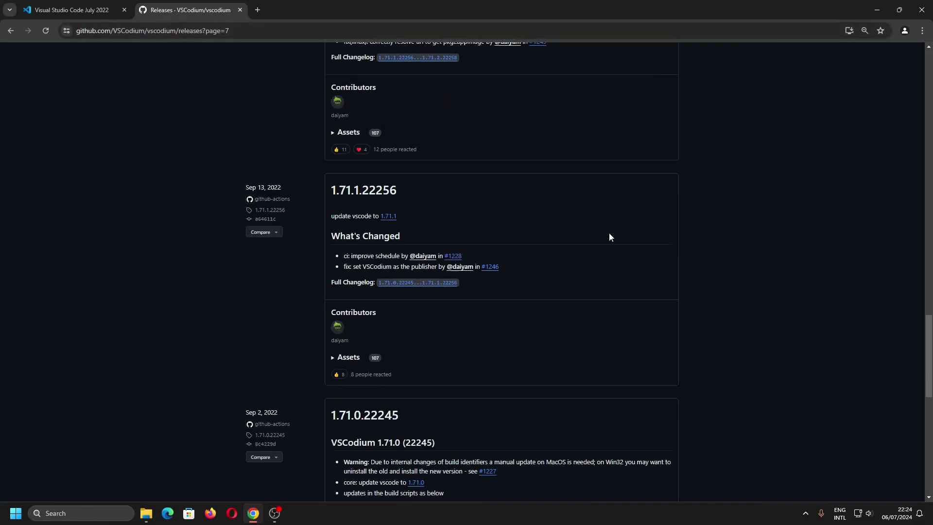
scroll(608, 232, down, 10)
scroll(610, 234, down, 2)
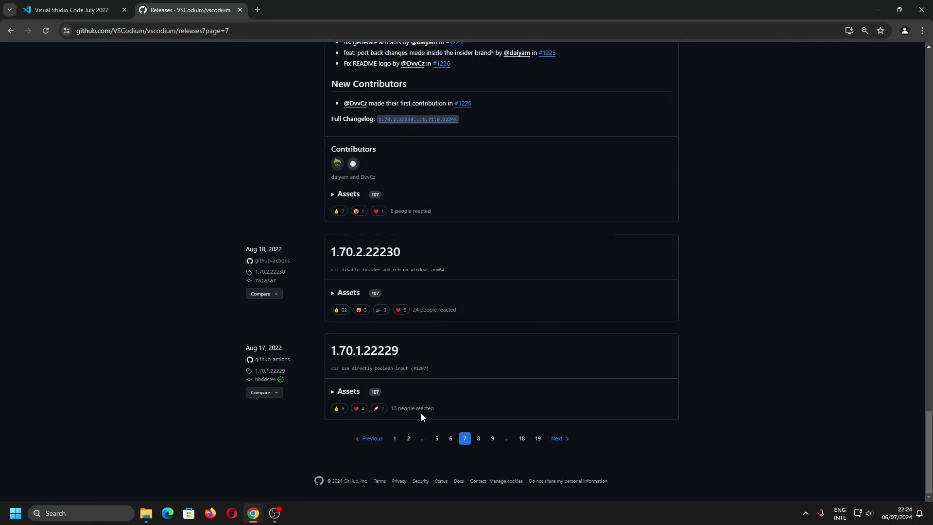
click(394, 439)
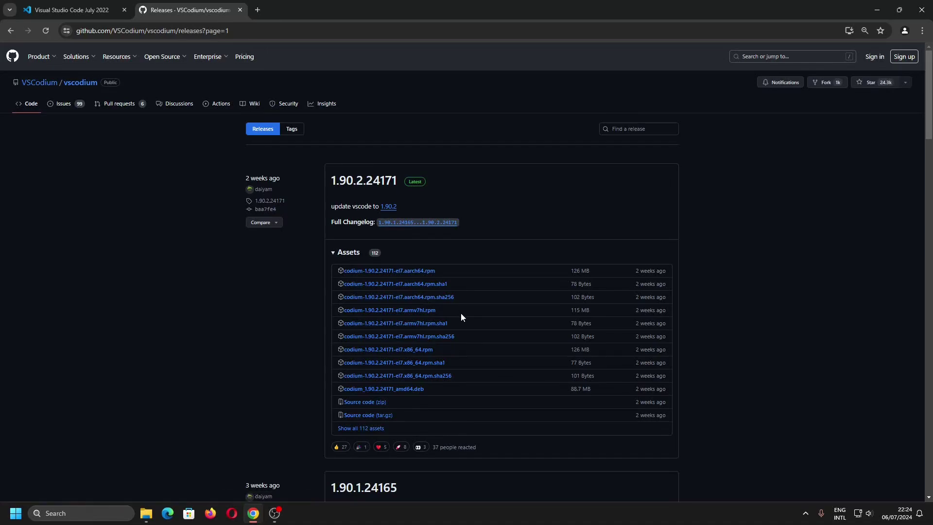
- Reset the page zoom to 100% and expand the 1.90.2.24171 release's 112 assets
key(ctrl+0)
scroll(461, 317, down, 1)
scroll(460, 317, down, 2)
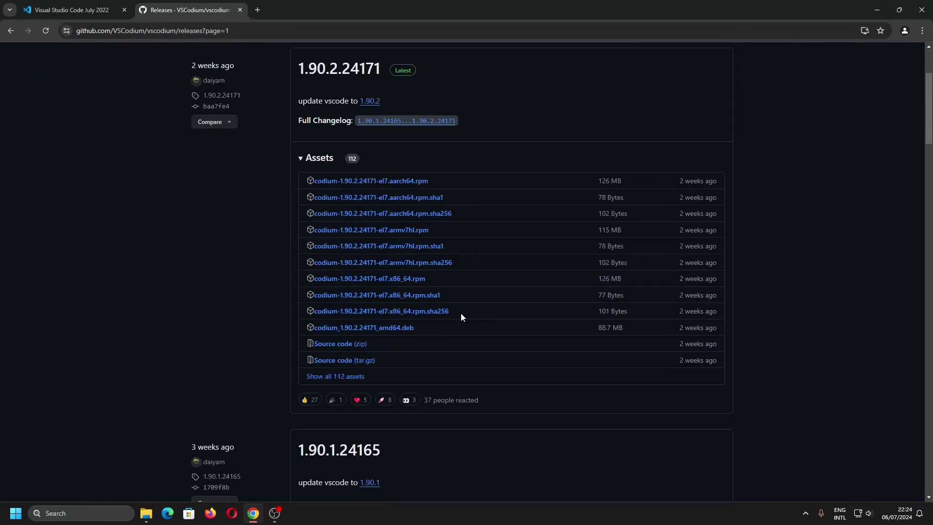
click(342, 377)
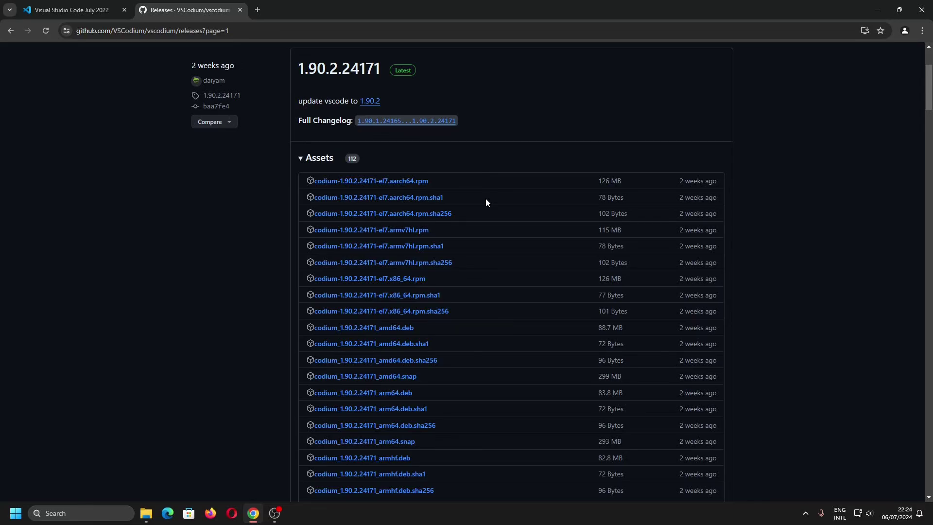
- Download VSCodium-win32-x64-1.90.2.24171.zip from the asset list
scroll(486, 202, down, 10)
scroll(486, 203, down, 1)
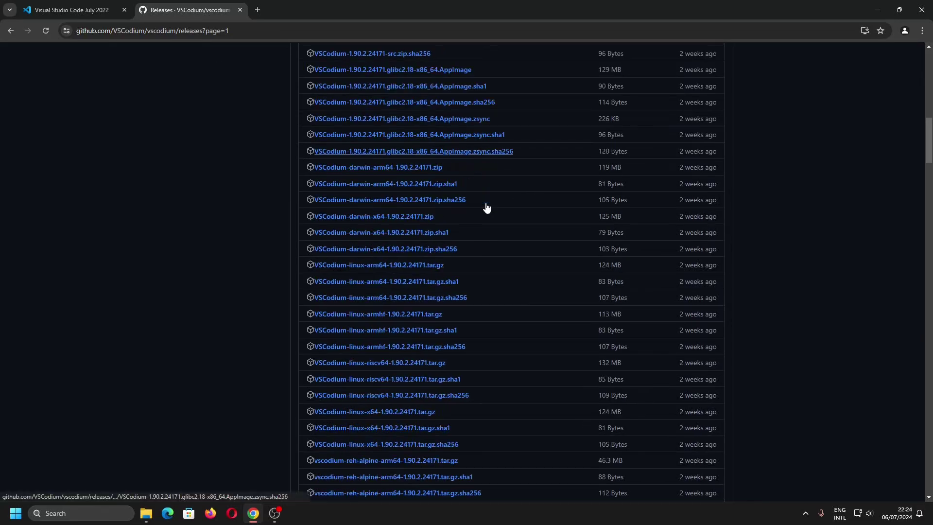
scroll(486, 202, down, 1)
scroll(485, 202, down, 1)
scroll(485, 202, down, 4)
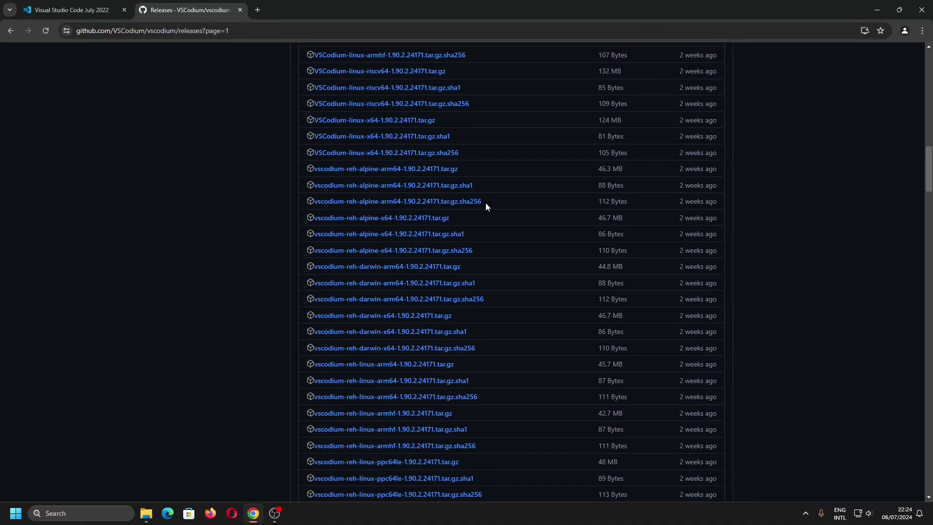
scroll(486, 203, down, 3)
scroll(485, 202, down, 4)
scroll(486, 203, down, 4)
scroll(486, 207, down, 3)
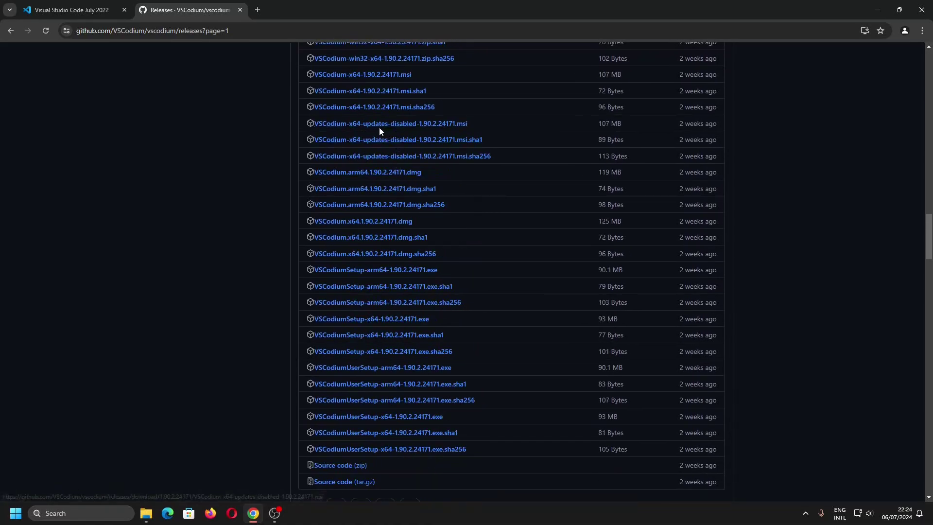
scroll(446, 200, down, 1)
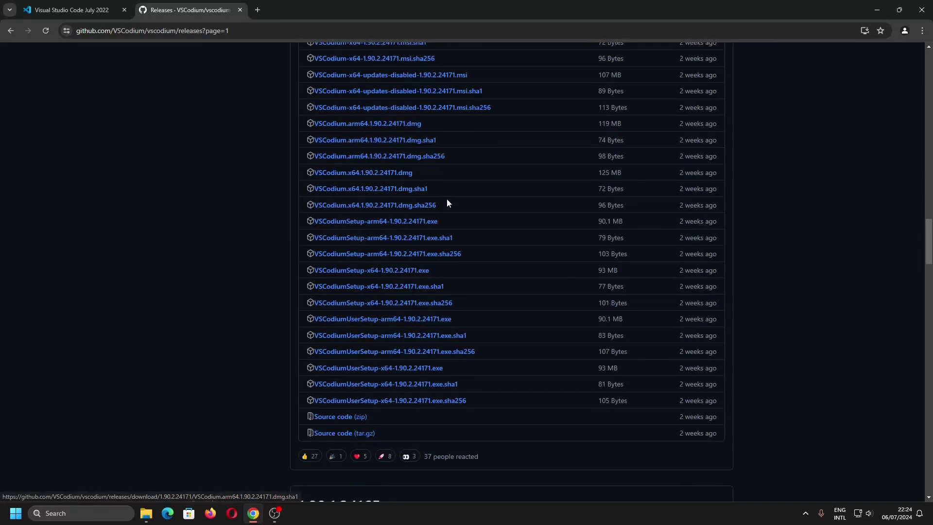
scroll(453, 227, up, 3)
scroll(453, 226, up, 1)
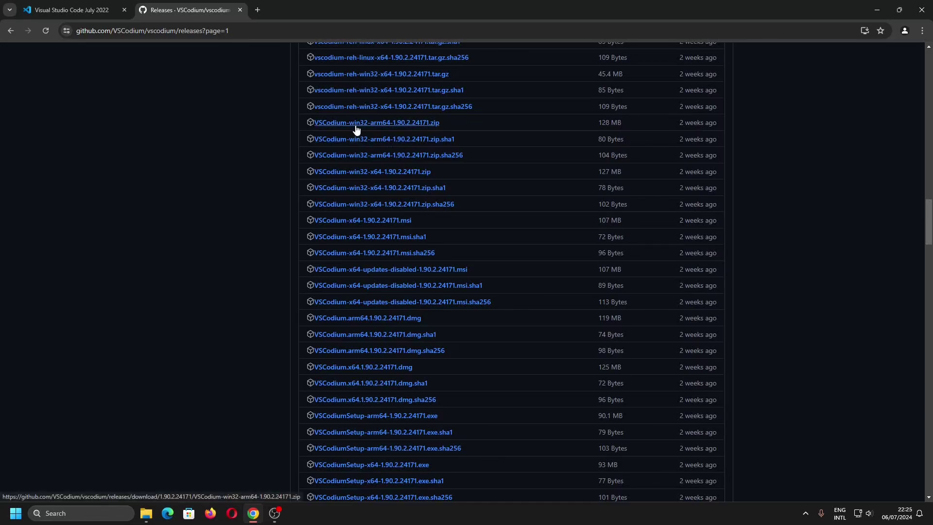
scroll(360, 136, up, 1)
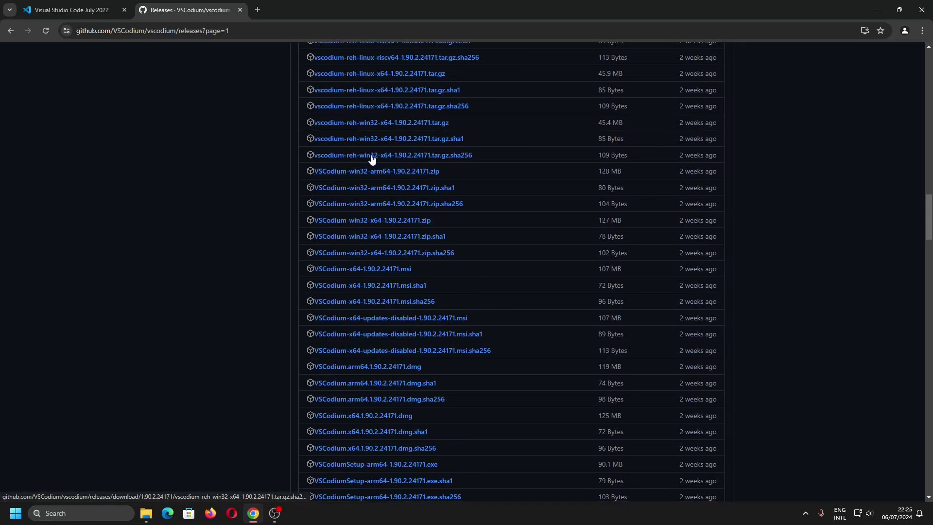
click(401, 224)
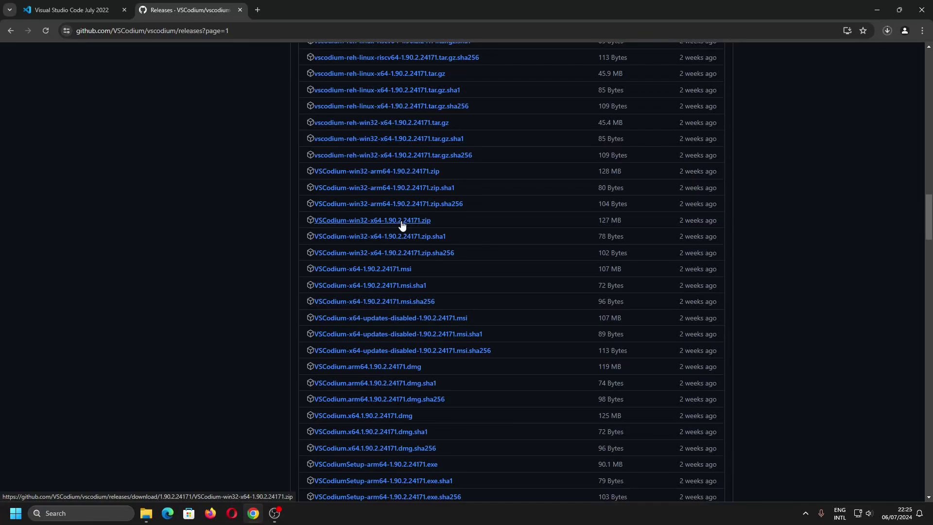
- Show the downloaded VSCodium zip in its Downloads folder with File Explorer maximized
click(887, 30)
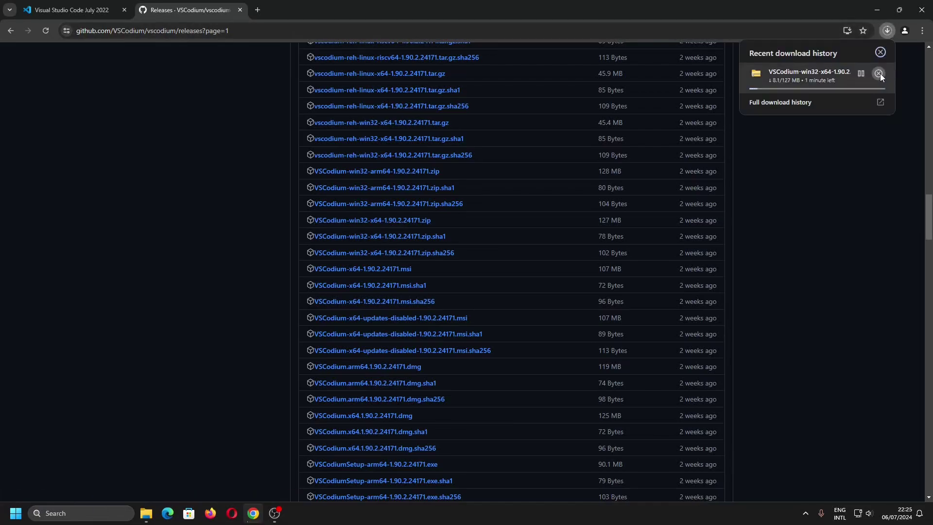
click(880, 74)
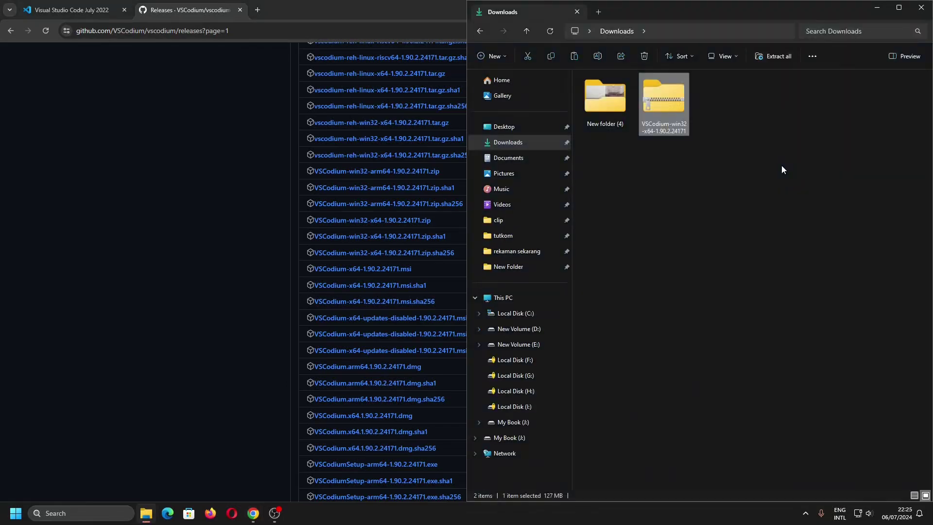
click(899, 7)
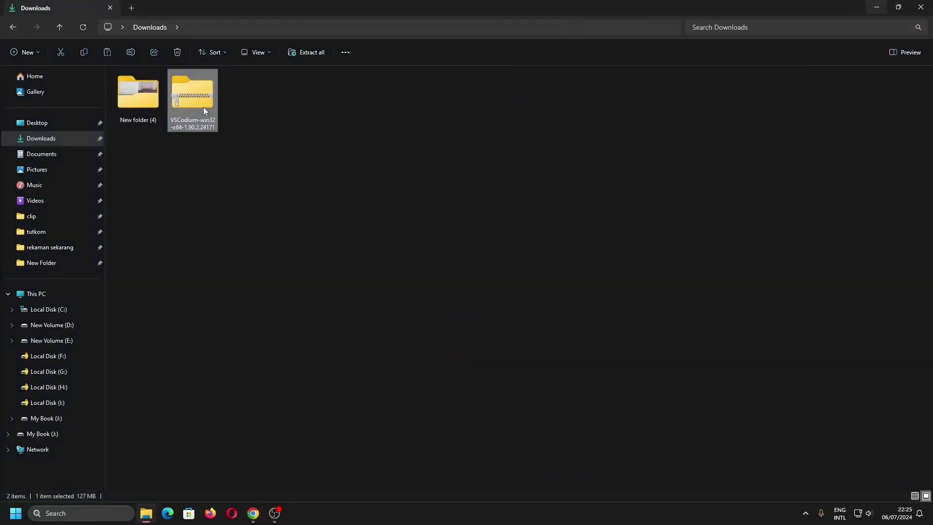
- Extract the zip with 7-Zip into VSCodium-win32-x64-1.90.2.24171 and open that folder
right_click(204, 107)
click(380, 227)
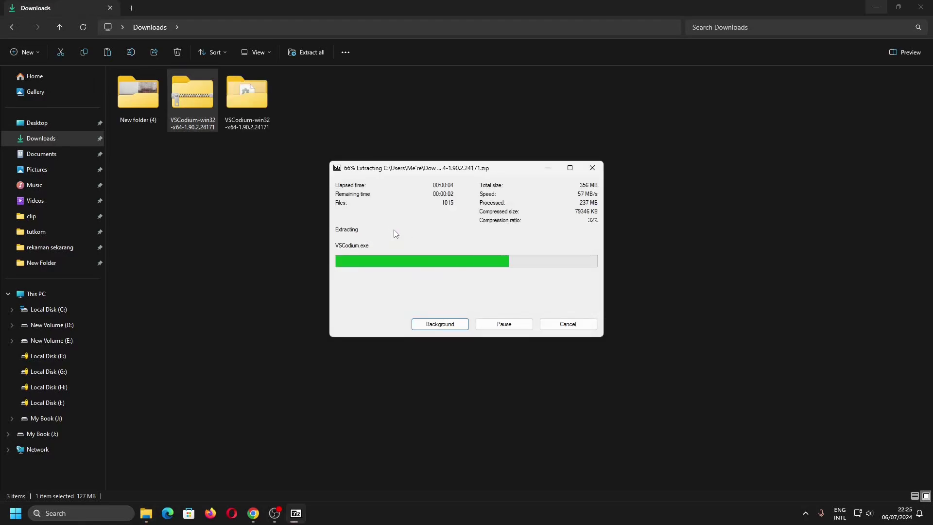
double_click(263, 121)
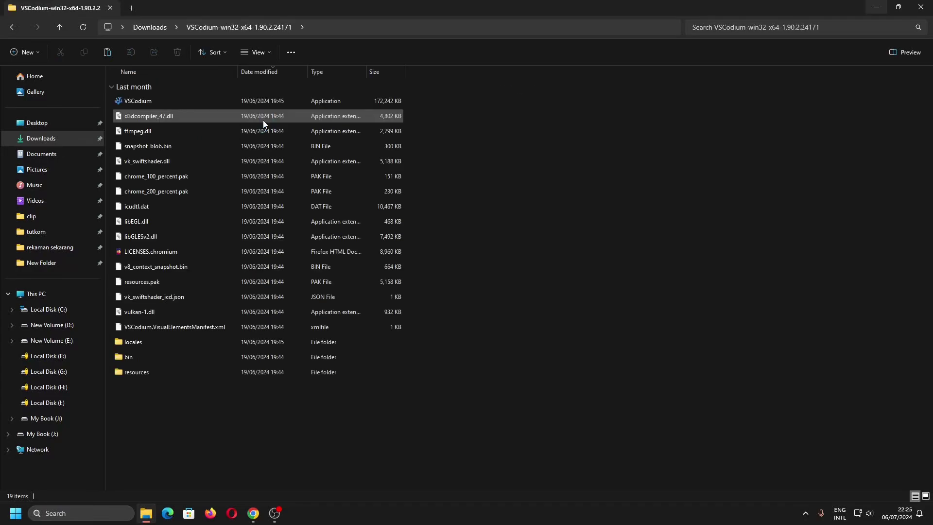
- Launch VSCodium.exe from the extracted folder and maximize its window
double_click(144, 100)
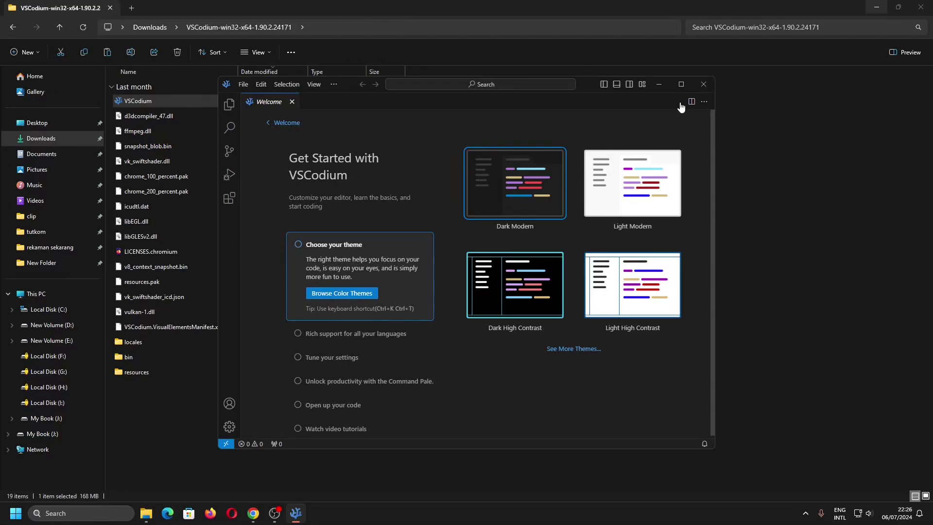
click(680, 84)
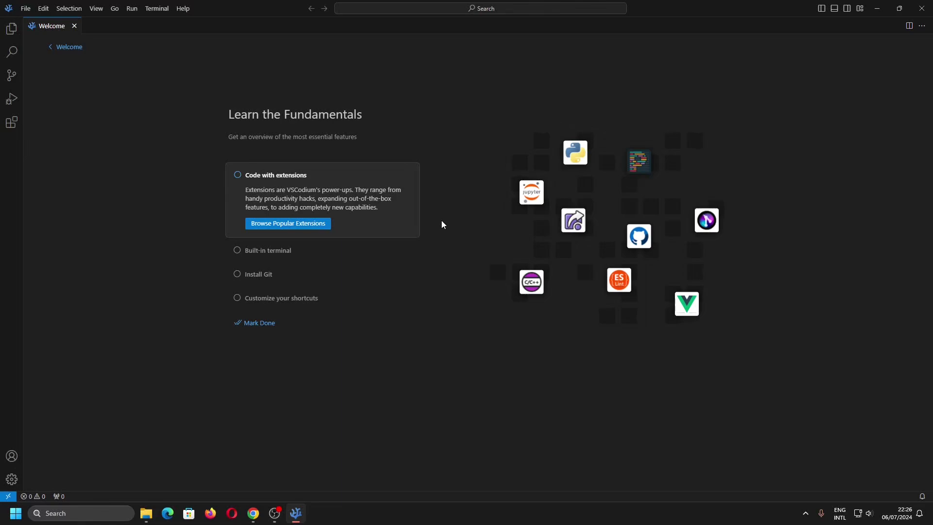
click(254, 513)
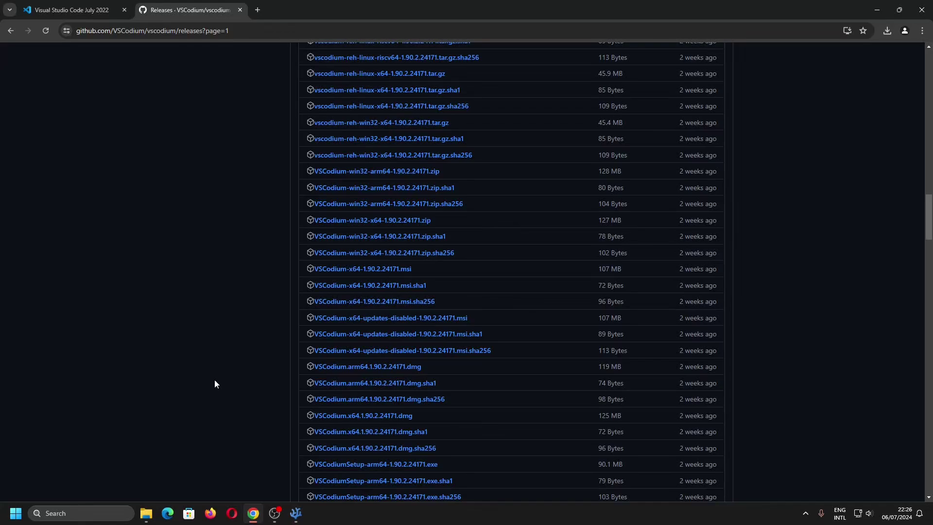
click(73, 10)
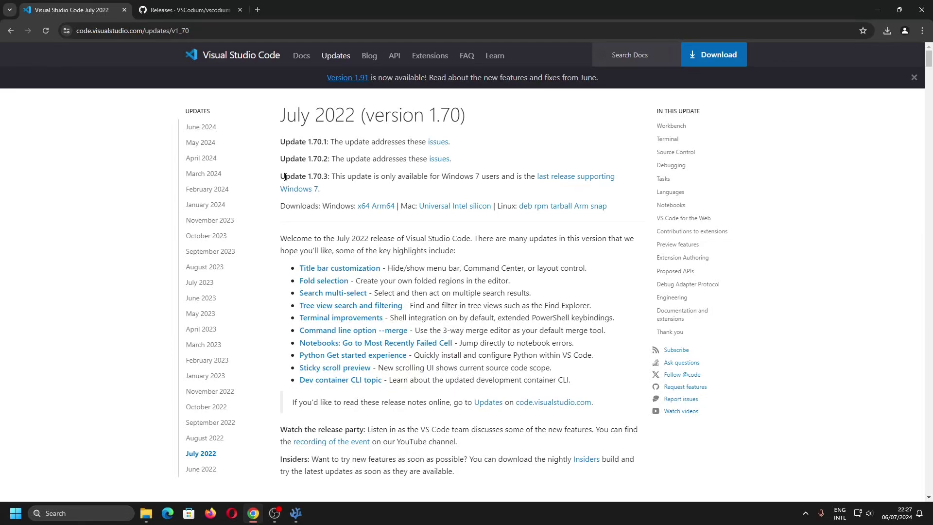
drag(285, 176, 328, 176)
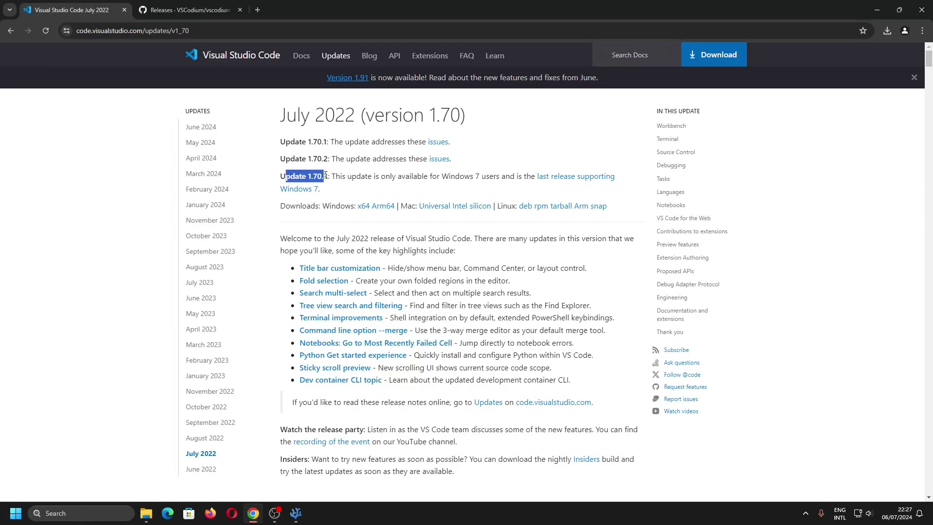
click(219, 5)
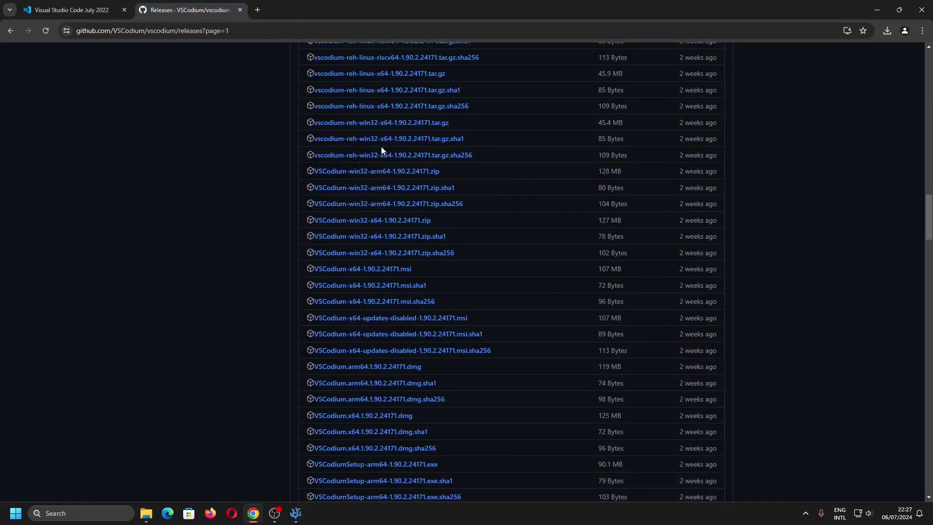
scroll(381, 146, down, 5)
scroll(389, 147, down, 10)
click(285, 30)
- Load VSCodium releases page 7 by changing page=1 to page=7 in the address
click(285, 31)
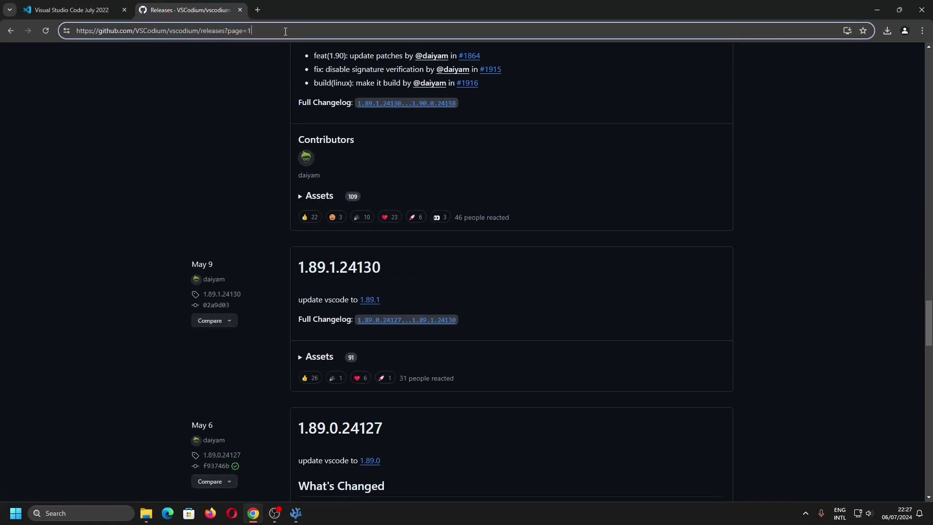
key(BackSpace)
text(7)
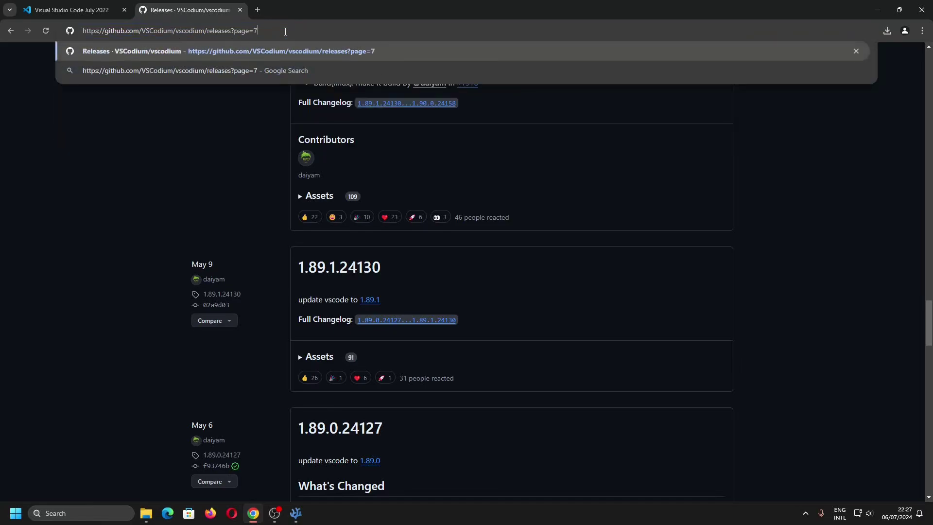
key(Return)
- Zoom out slightly and scroll down to the 1.70.2.22230 release
scroll(602, 278, down, 8)
scroll(602, 278, down, 10)
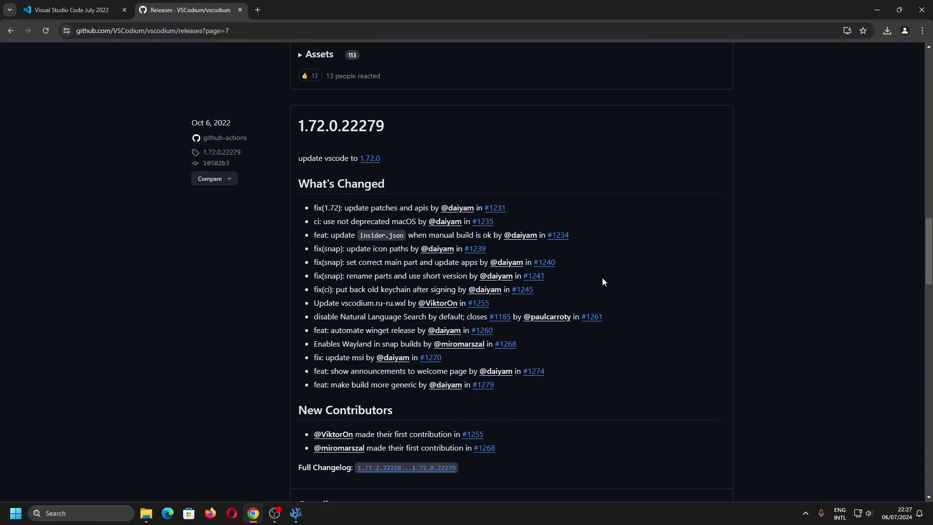
scroll(603, 278, down, 6)
scroll(602, 278, down, 10)
scroll(602, 278, down, 8)
scroll(602, 278, down, 3)
key(ctrl+minus)
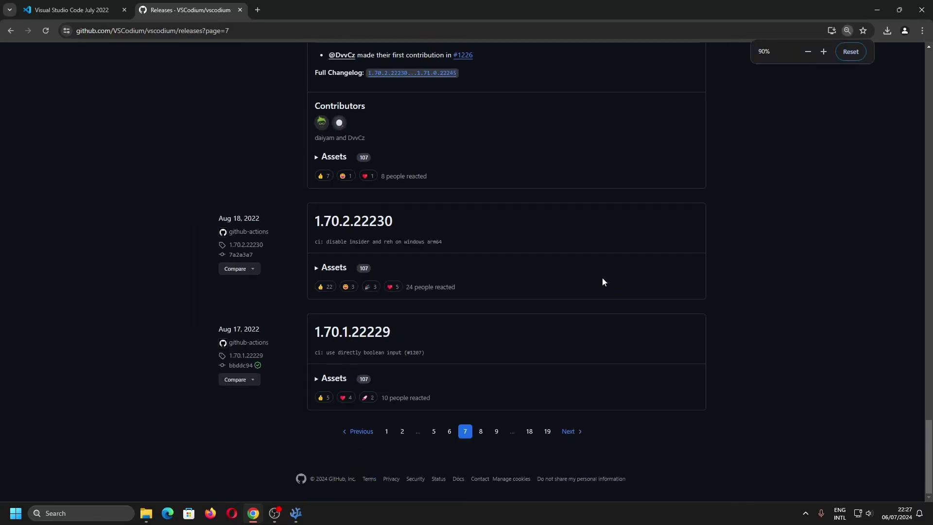
scroll(602, 278, up, 2)
scroll(602, 278, up, 3)
scroll(602, 278, down, 3)
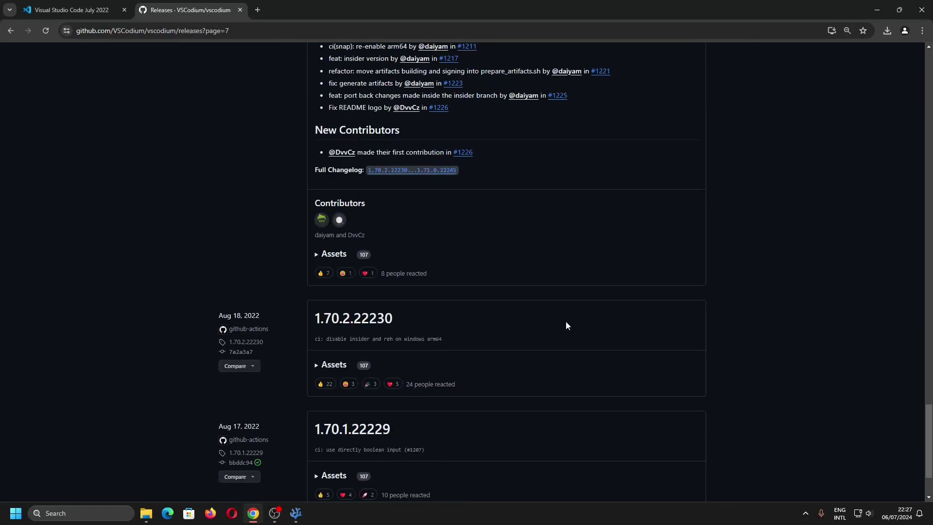